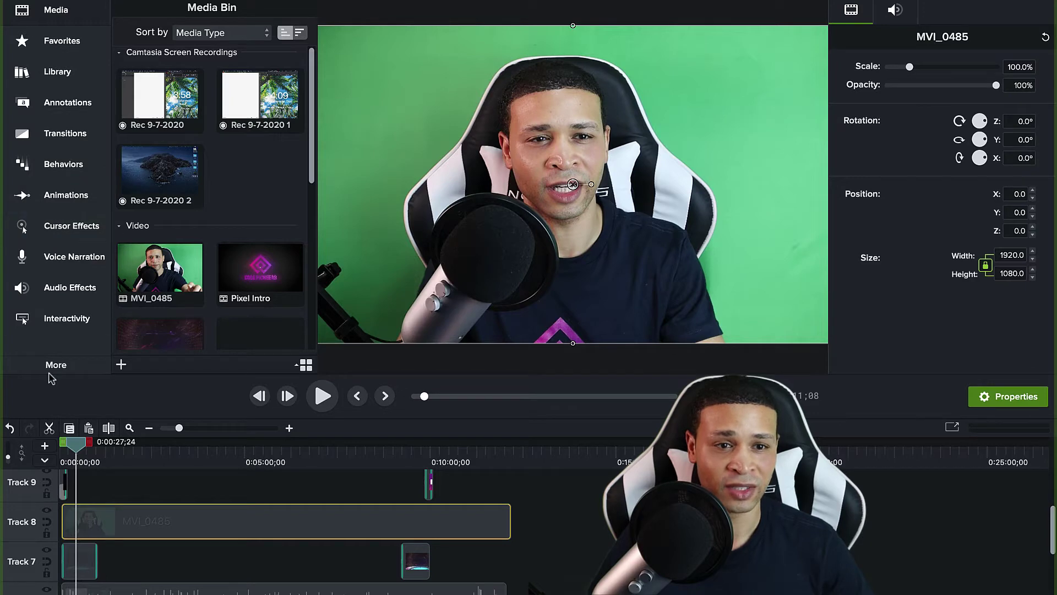
Step: Apply the Remove a Color visual effect to the MVI_0485 clip
click(53, 368)
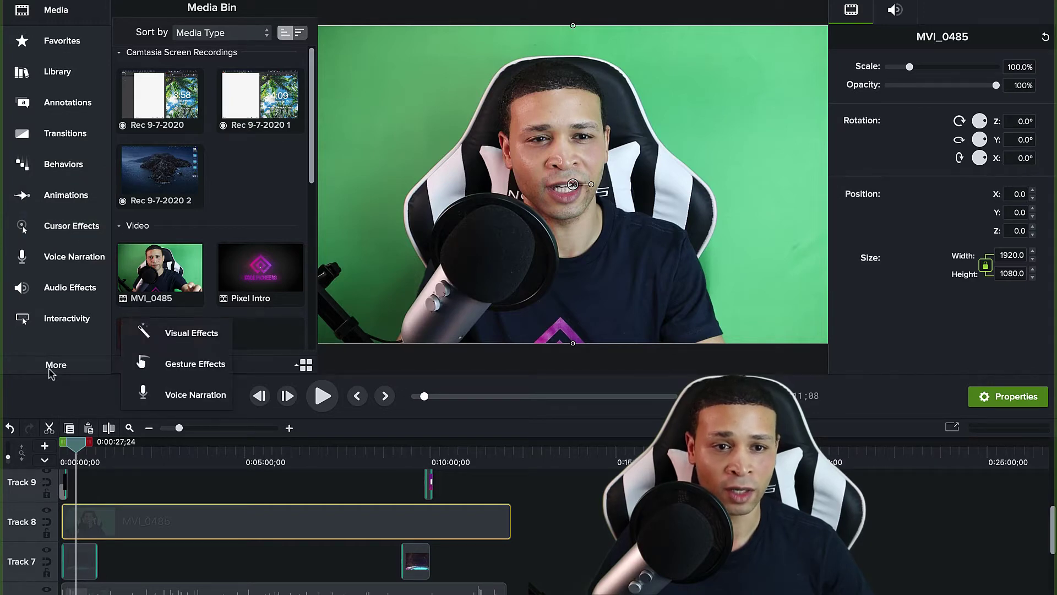
click(190, 335)
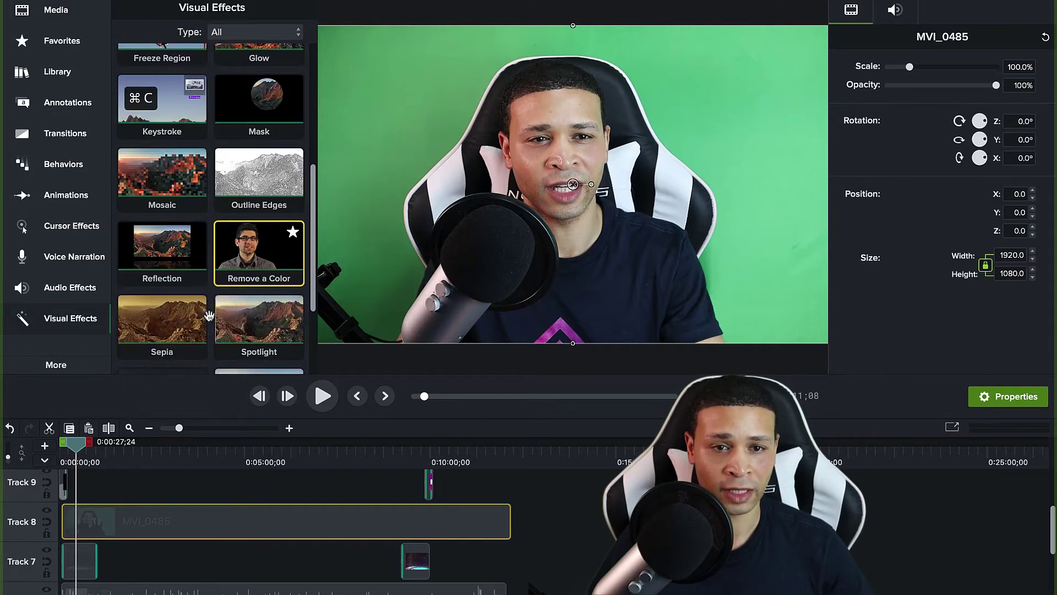
drag(257, 259, 236, 521)
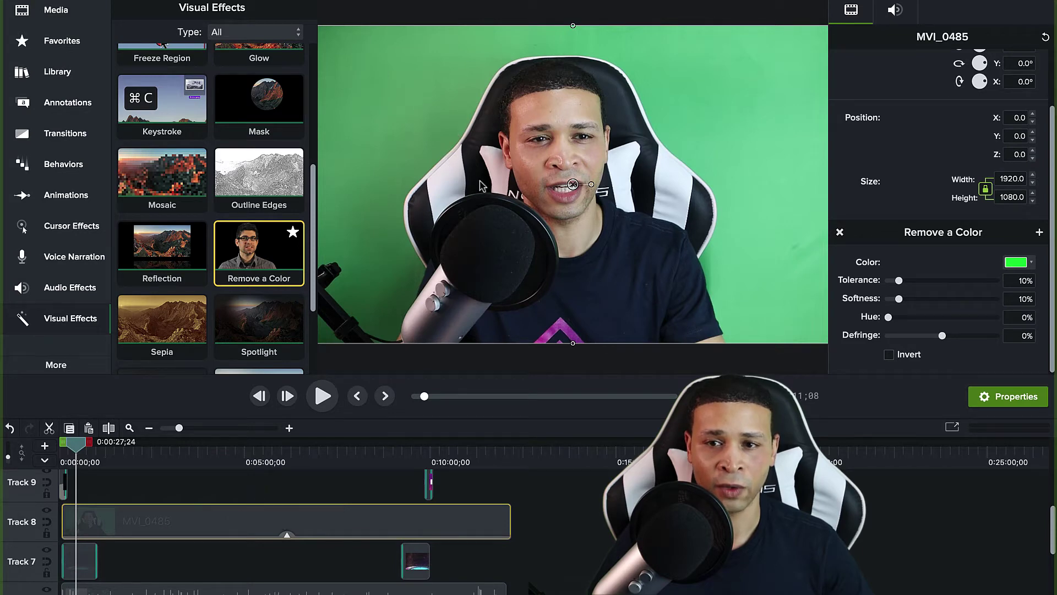
Step: Sample the green backdrop (R 93, G 189, B 126) as the colour to remove
click(1016, 264)
click(1026, 305)
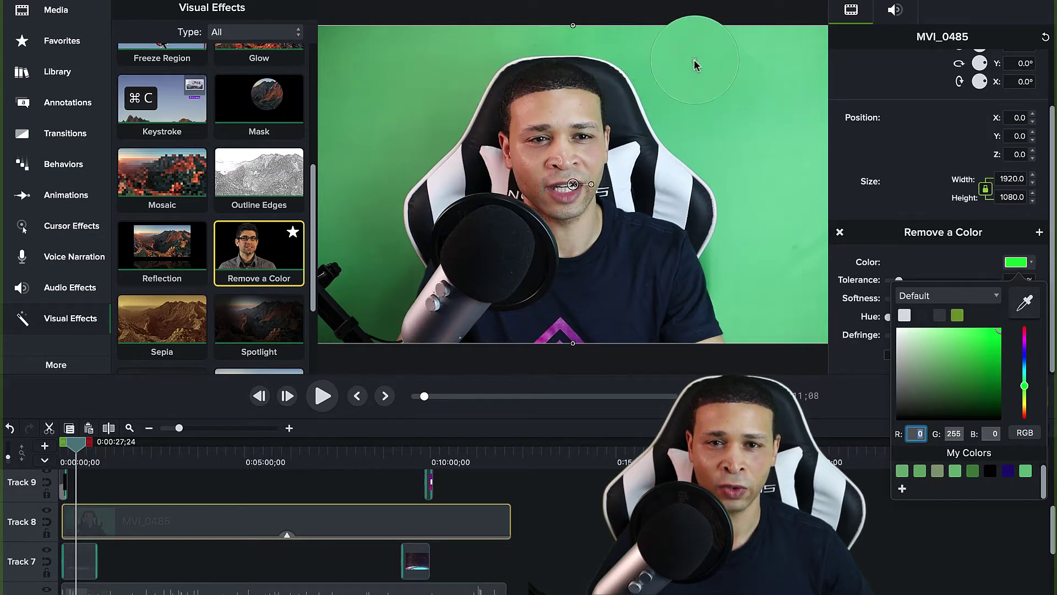
click(537, 40)
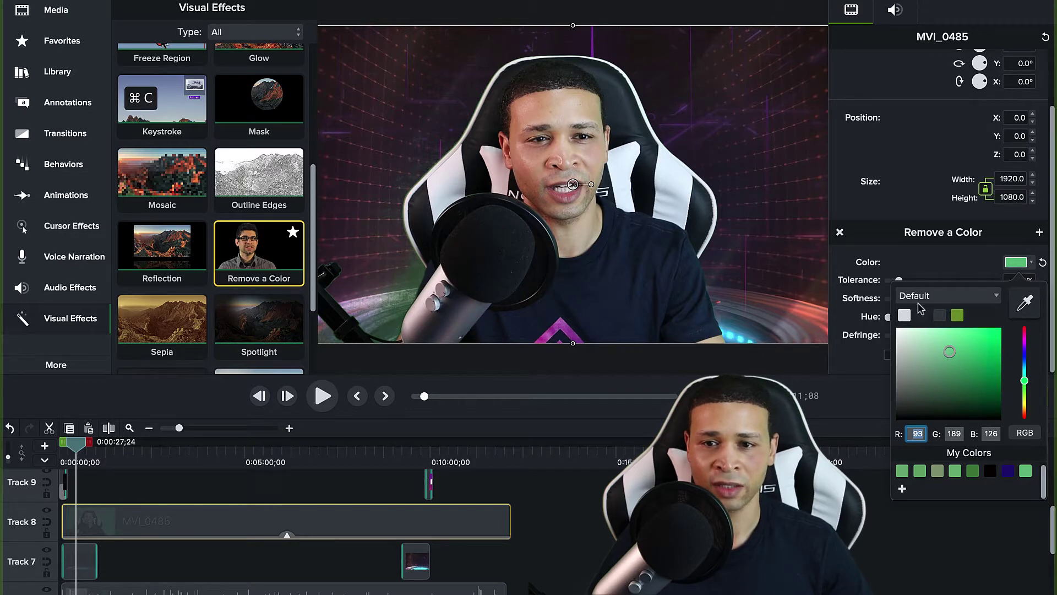
click(859, 377)
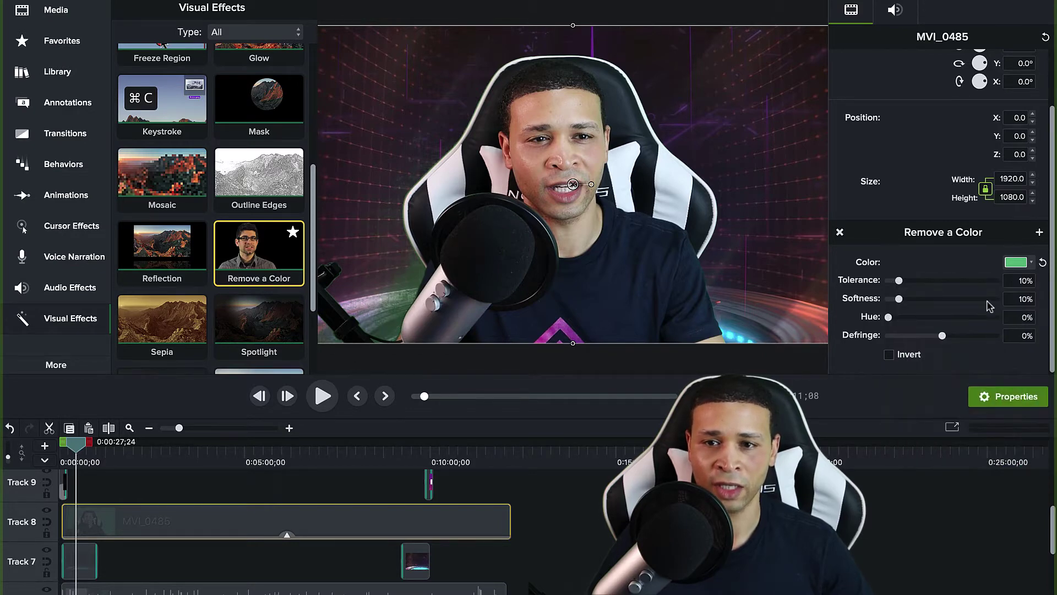
Step: Set the Remove a Color tolerance to 16% and scrub ahead to check the key
click(1026, 282)
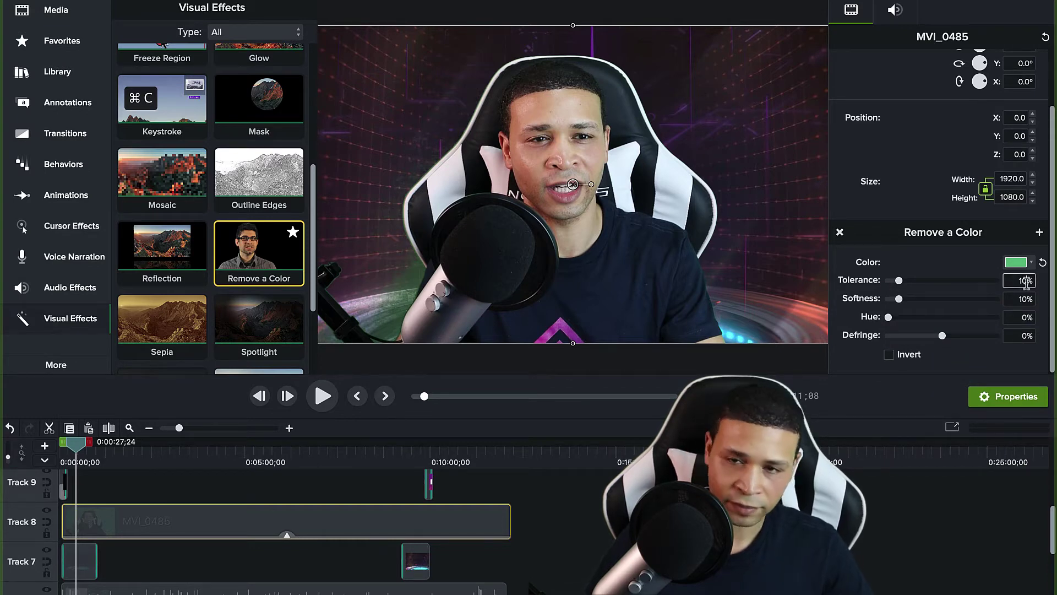
text(12)
key(BackSpace)
text(5)
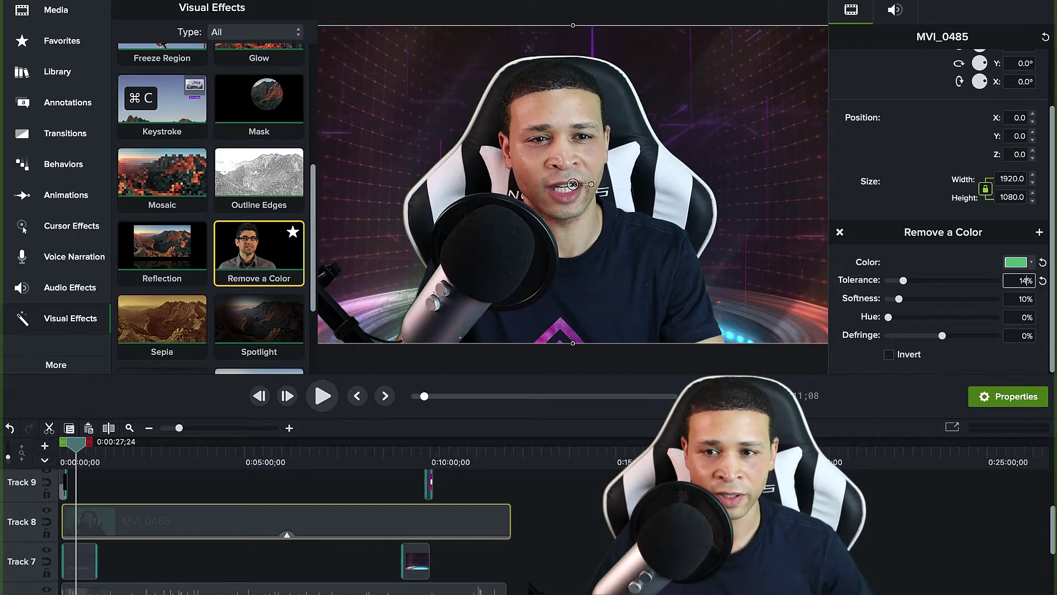
key(Up)
key(Up)
key(Up)
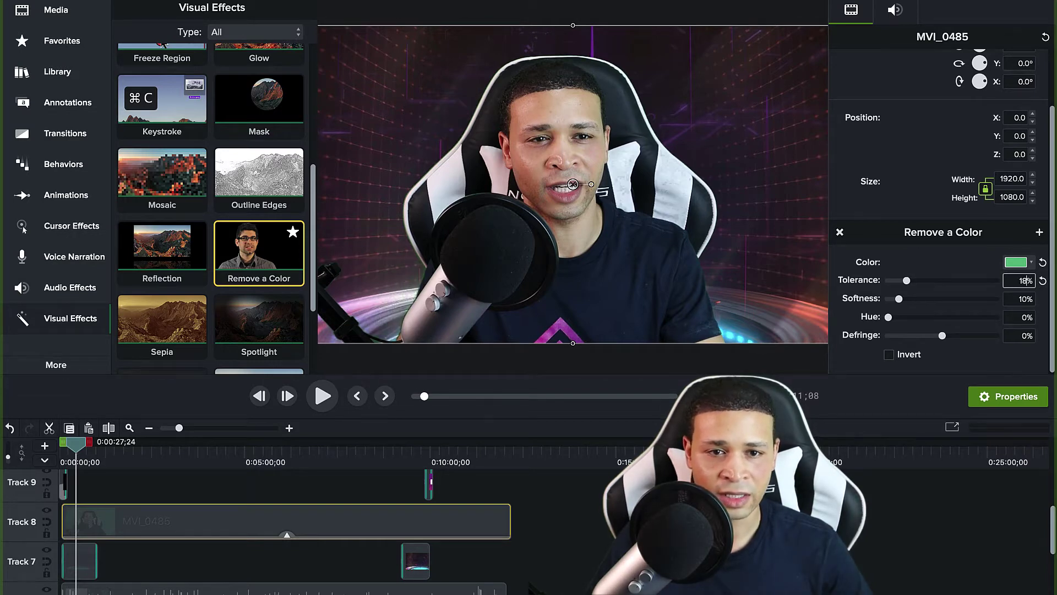
key(Down)
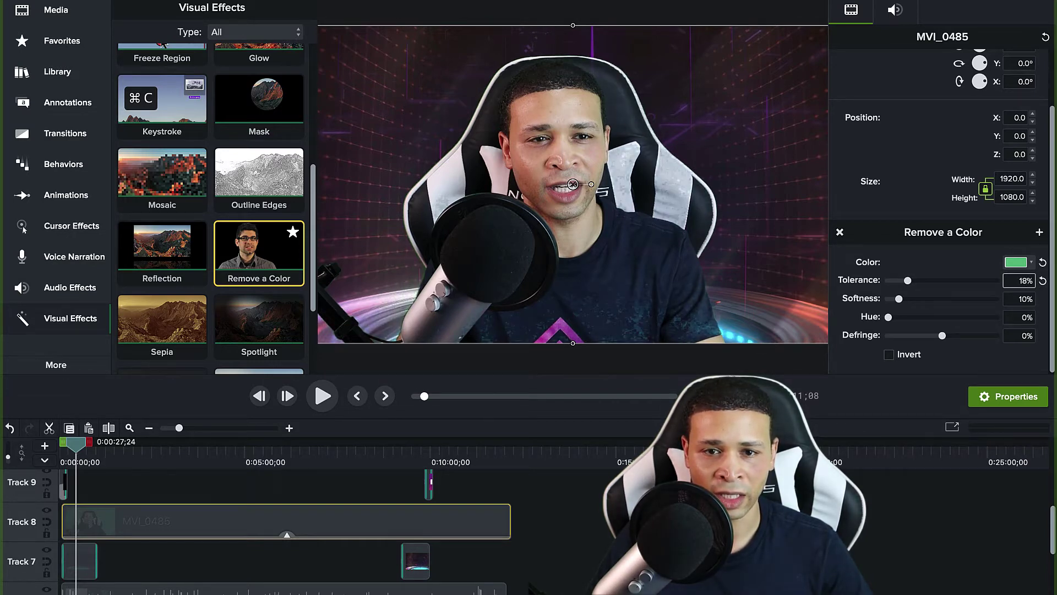
key(Down)
key(Down)
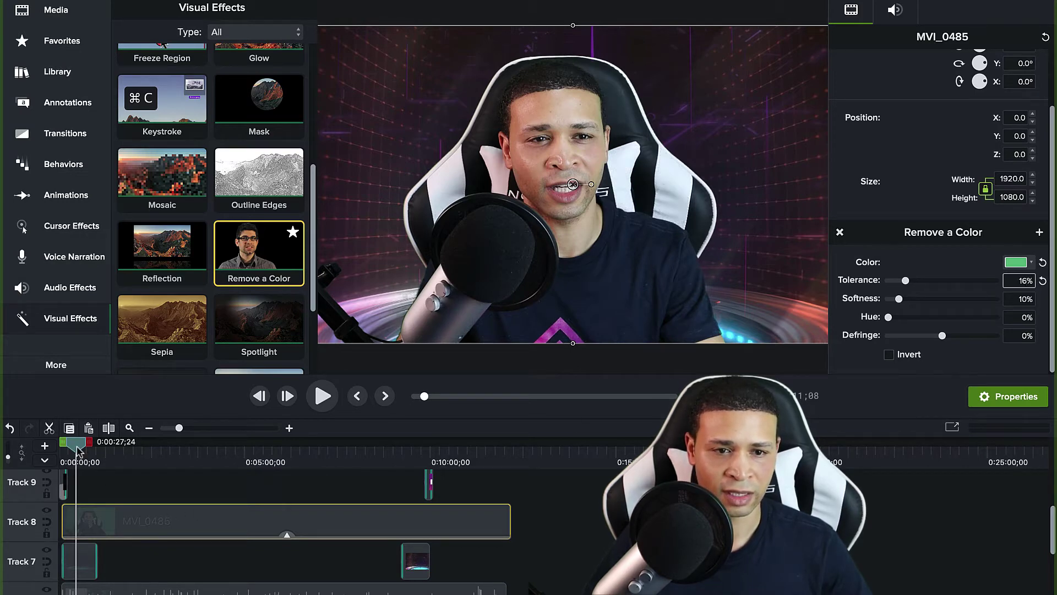
drag(78, 450, 127, 467)
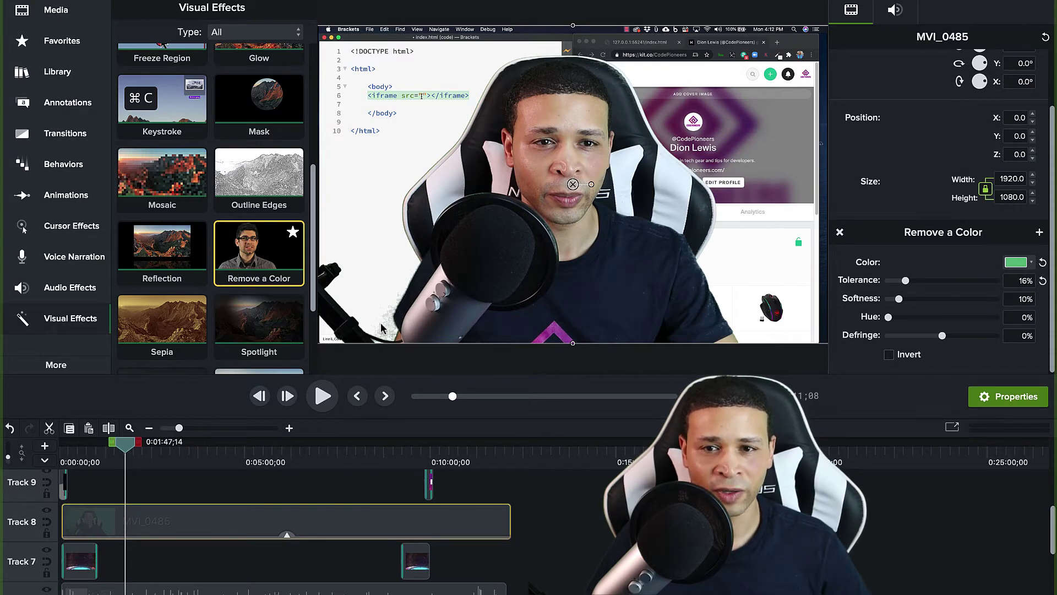
Step: Fine-tune the Remove a Color tolerance, settling at 15%
click(1026, 281)
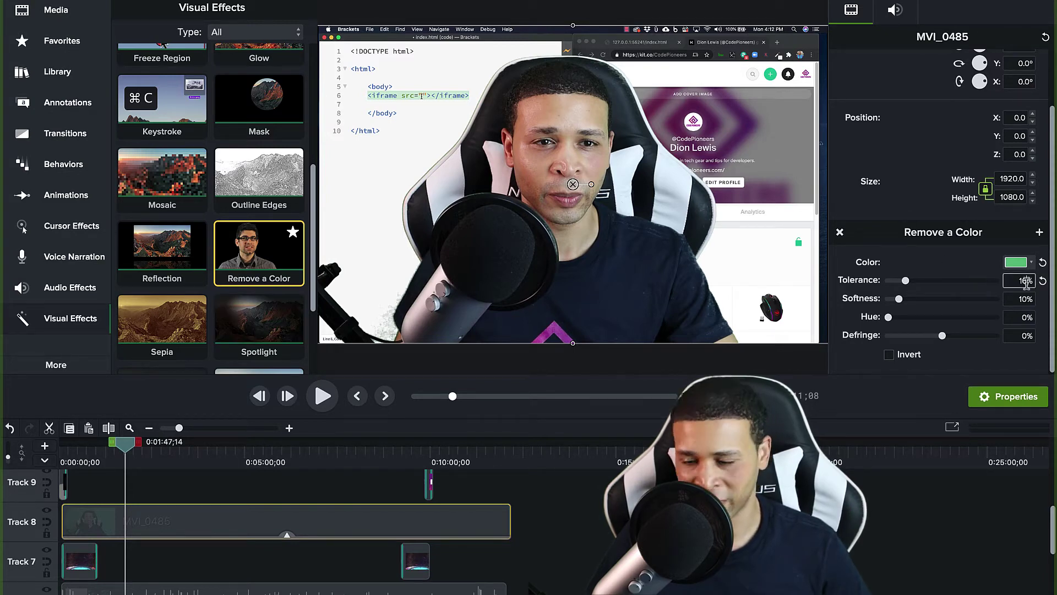
key(Up)
key(Up)
key(Down)
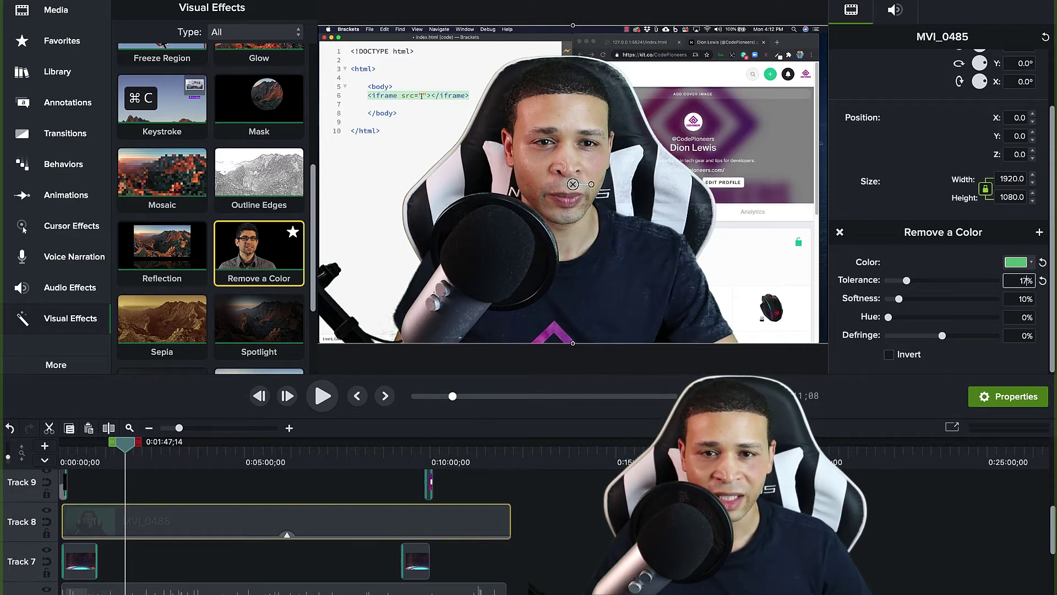
key(Down)
key(Down)
key(Down)
key(Down)
key(Up)
key(Up)
key(Up)
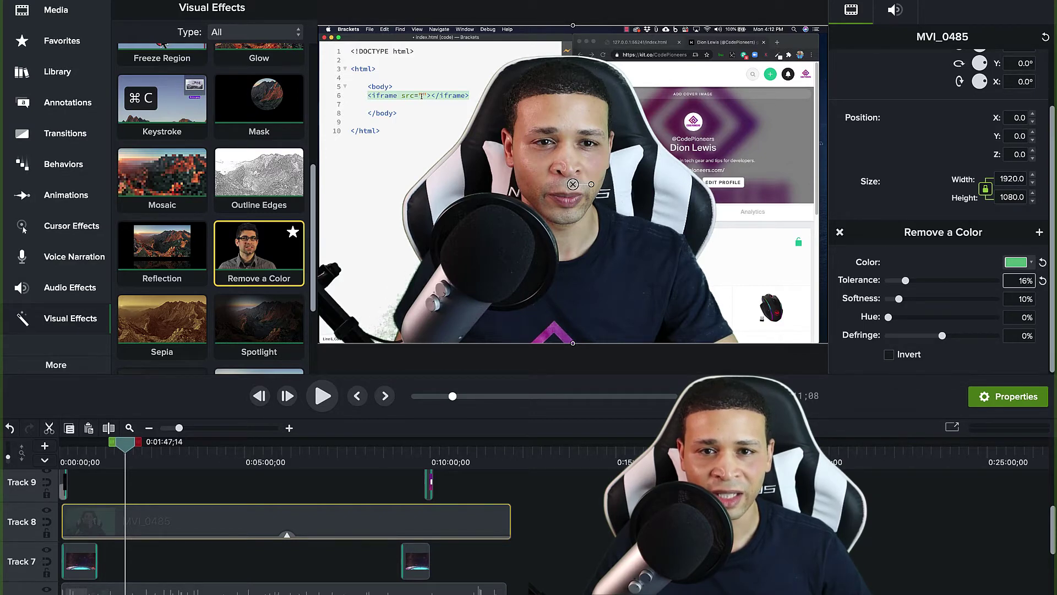
key(Down)
key(Down)
key(Up)
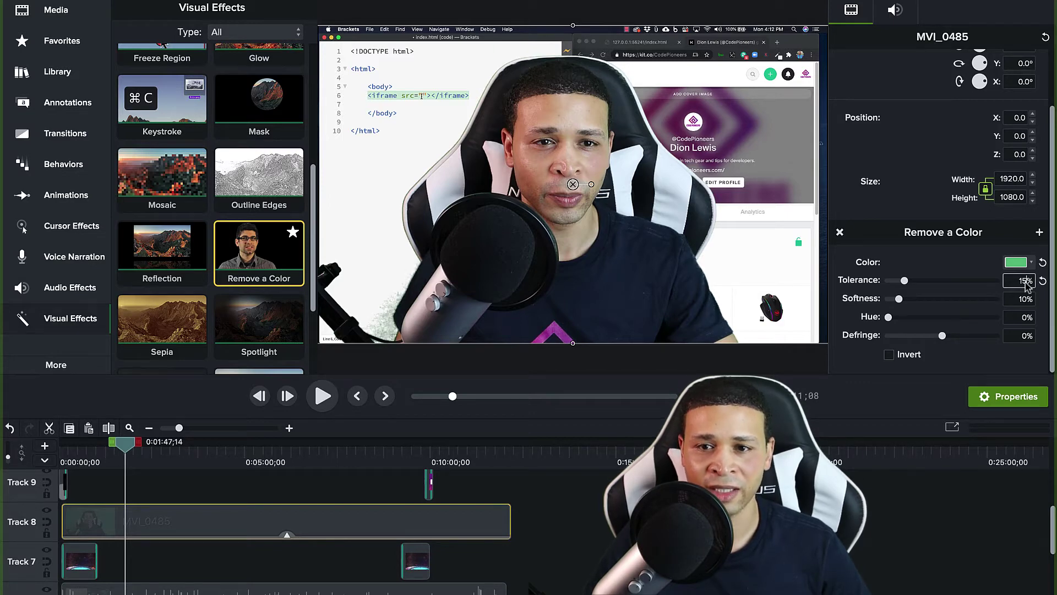
Step: Lower the key softness from 18% to 6%
click(1023, 301)
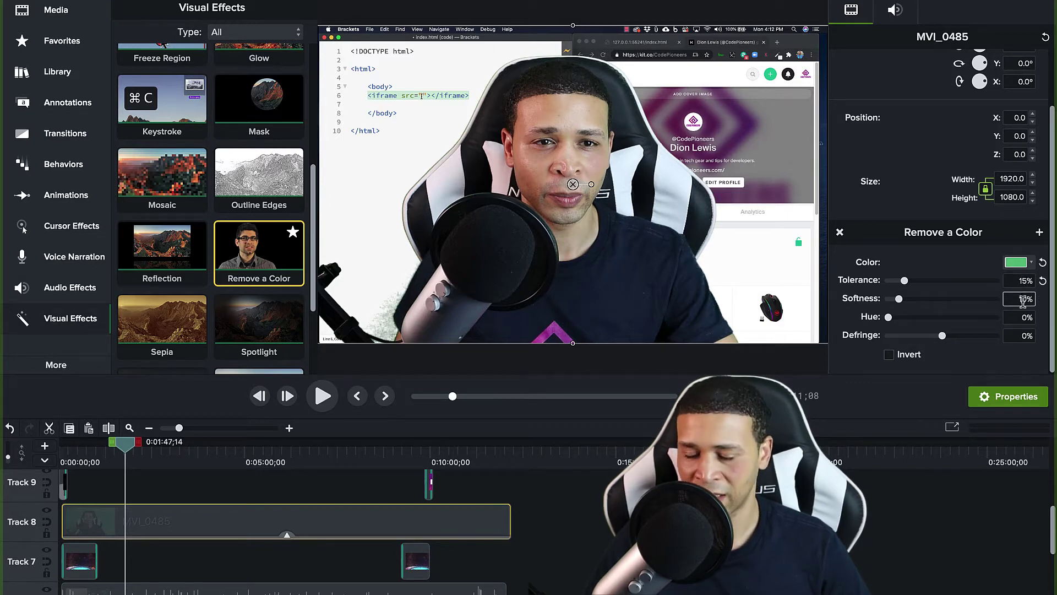
key(Up)
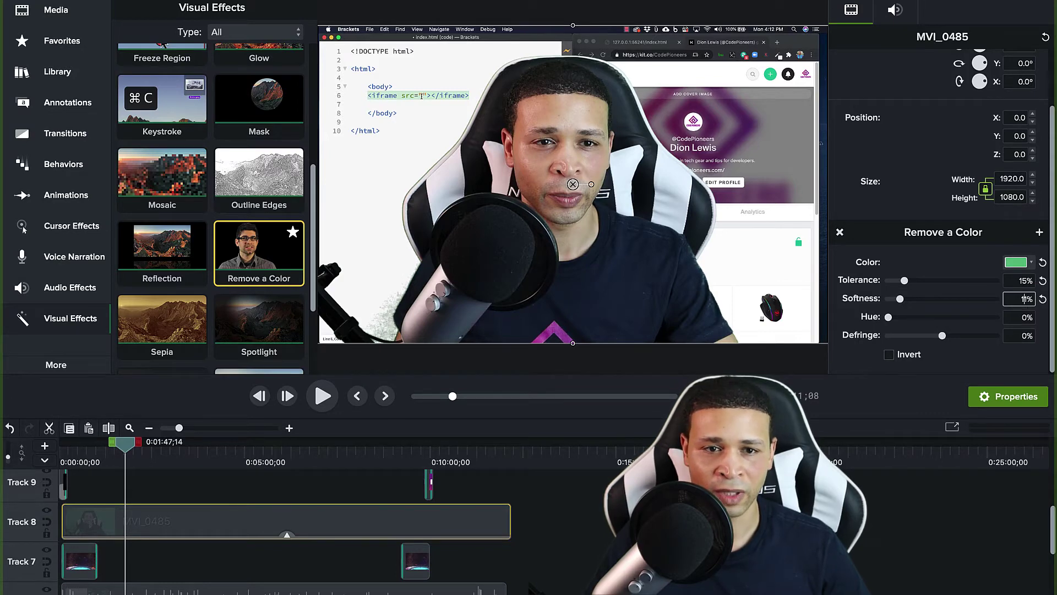
key(Down)
key(Down)
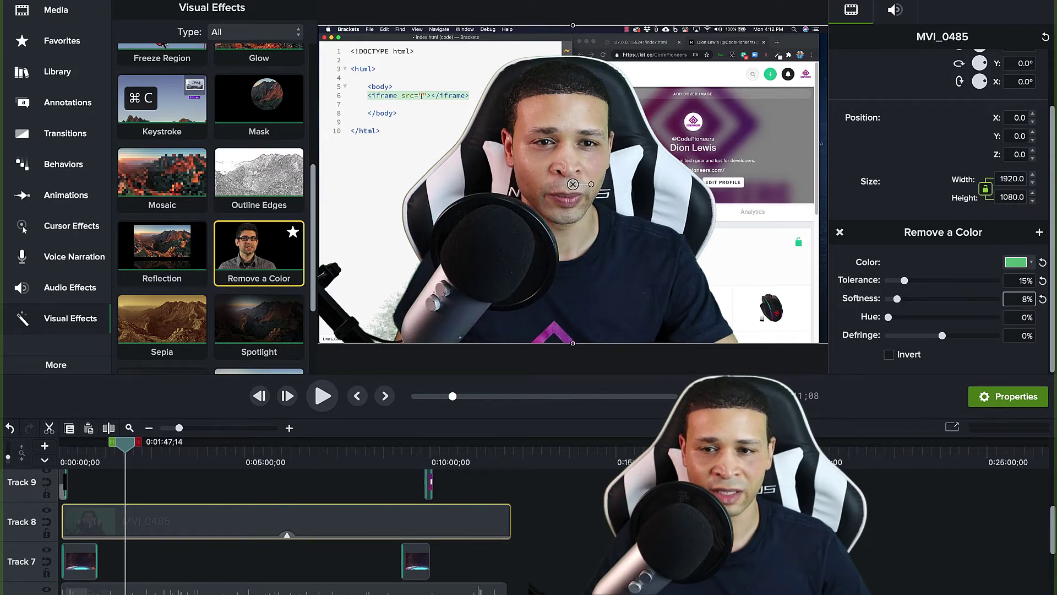
key(Up)
key(Up)
key(Up)
key(Up)
key(Up)
key(Up)
key(Up)
key(Up)
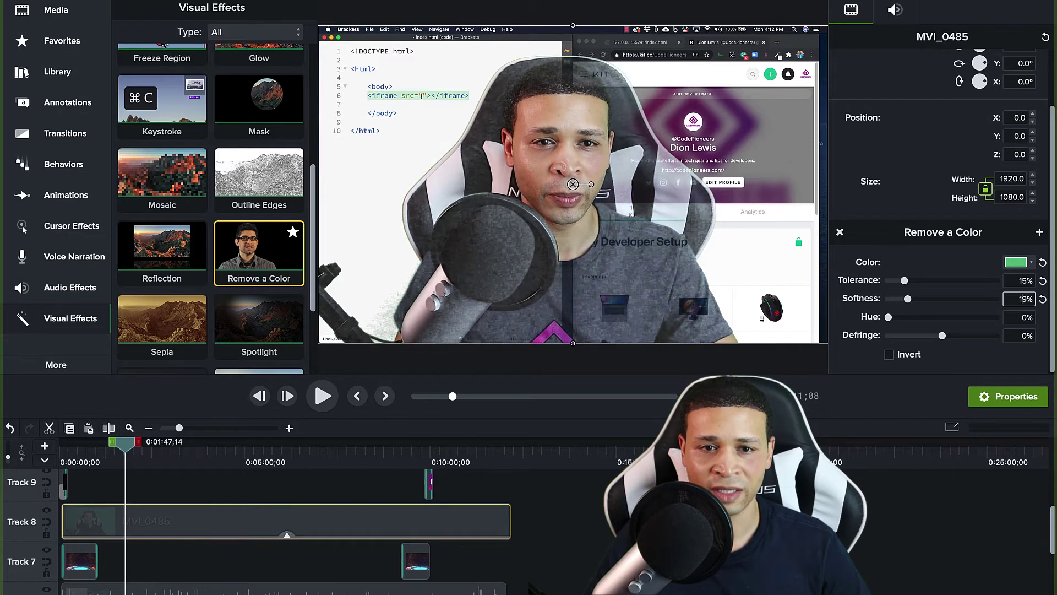
key(Delete)
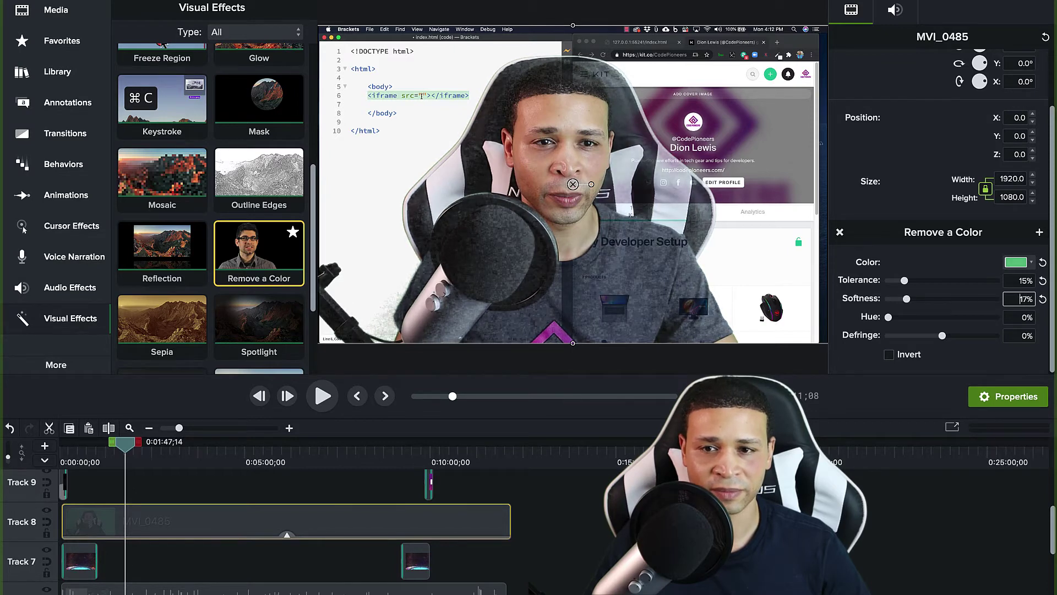
key(Down)
key(Down)
key(Down)
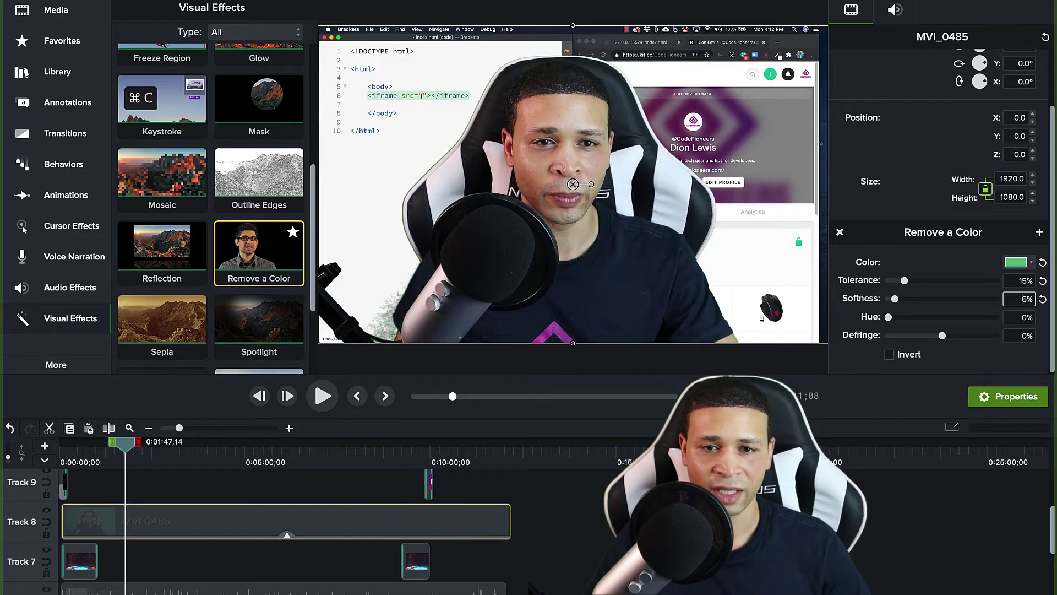
key(Up)
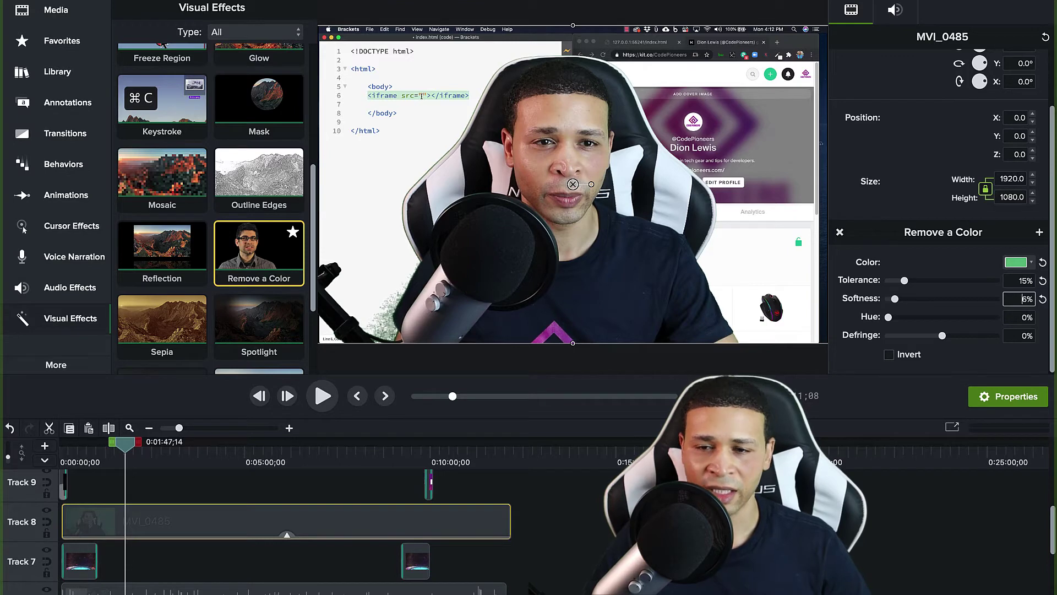
Step: Try saved green swatches, set the key colour to R 103, G 188, B 127, and play to check
click(1016, 263)
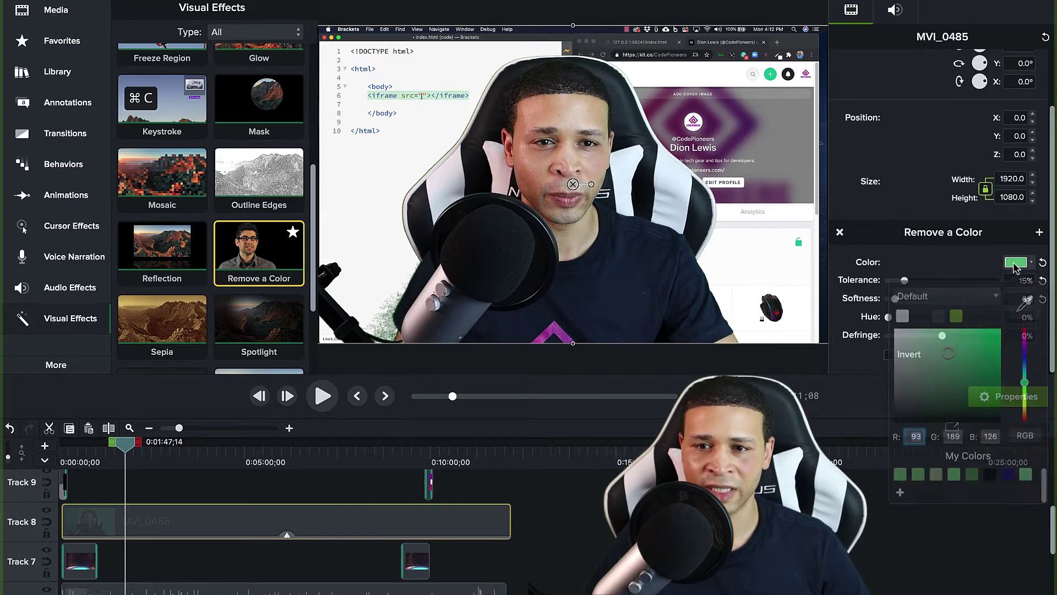
click(903, 472)
click(918, 474)
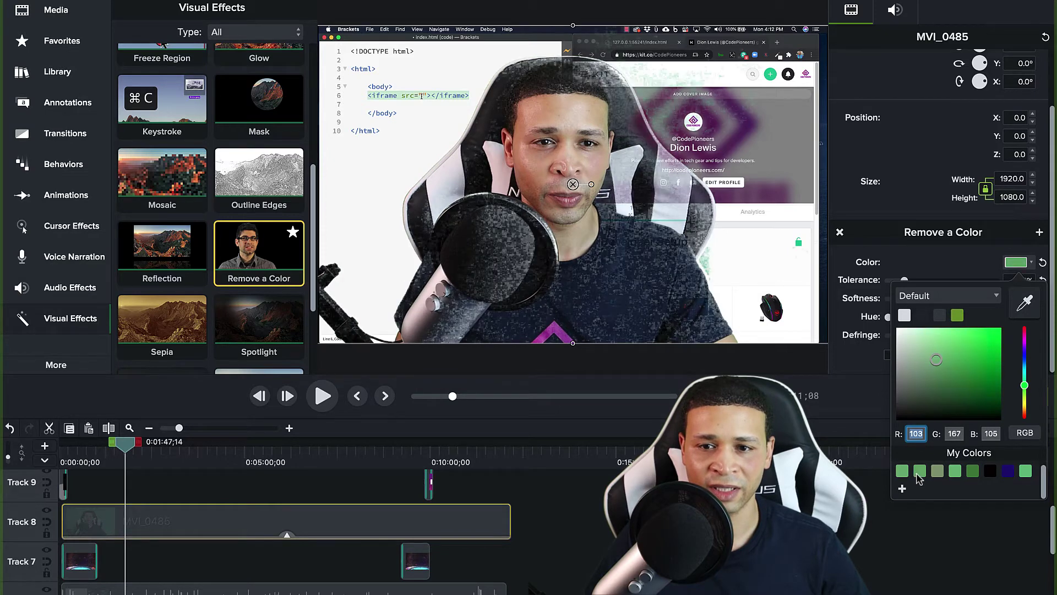
click(938, 474)
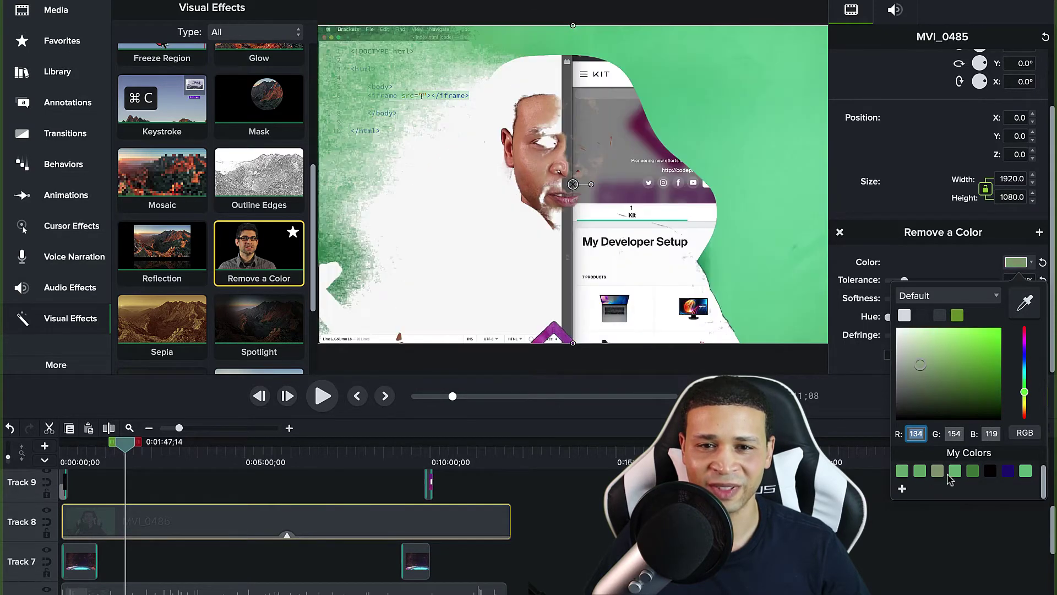
click(970, 474)
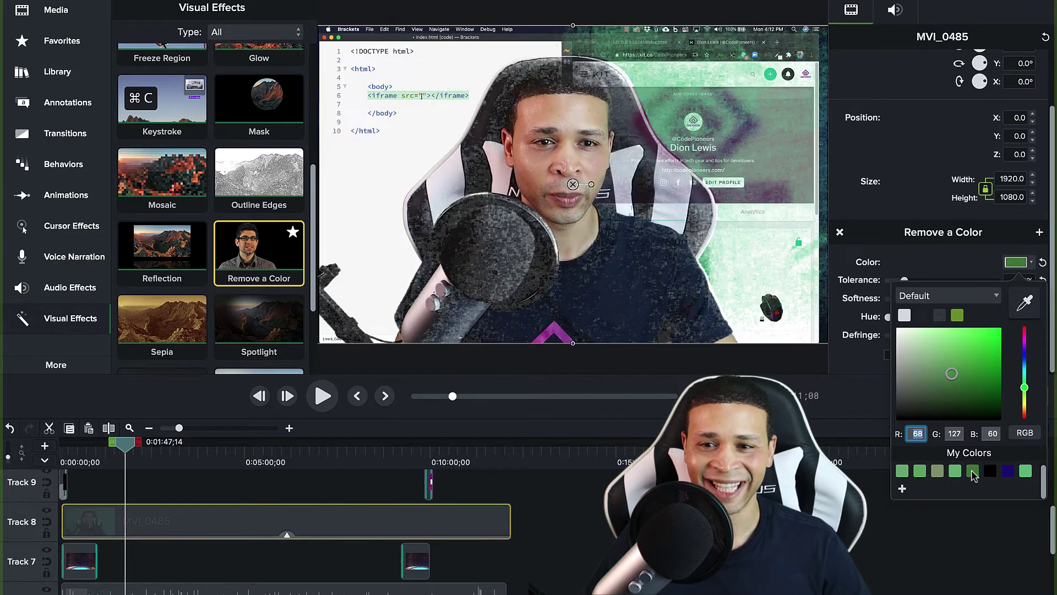
click(1026, 472)
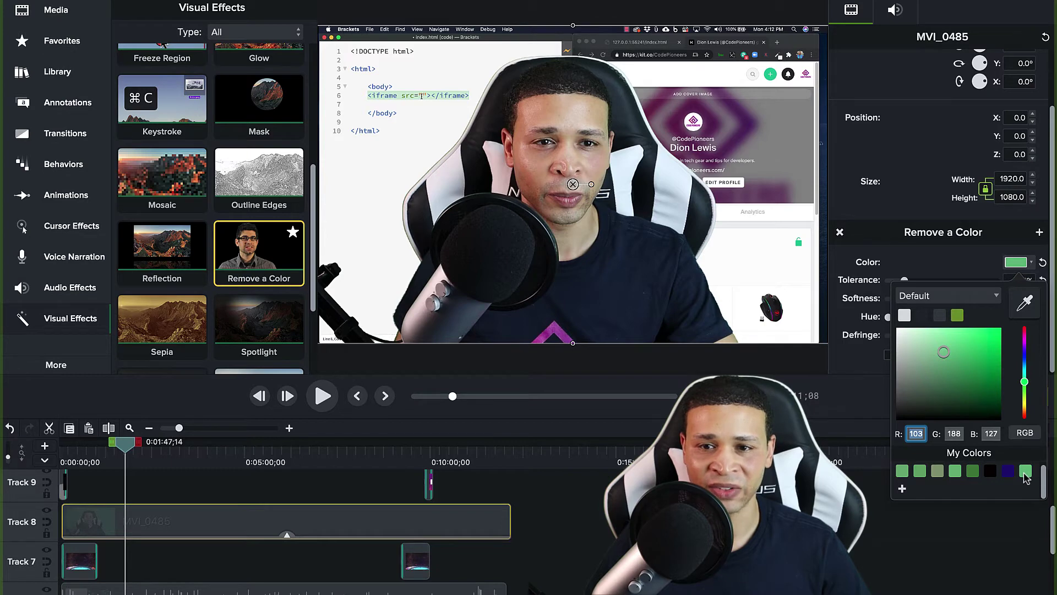
click(322, 399)
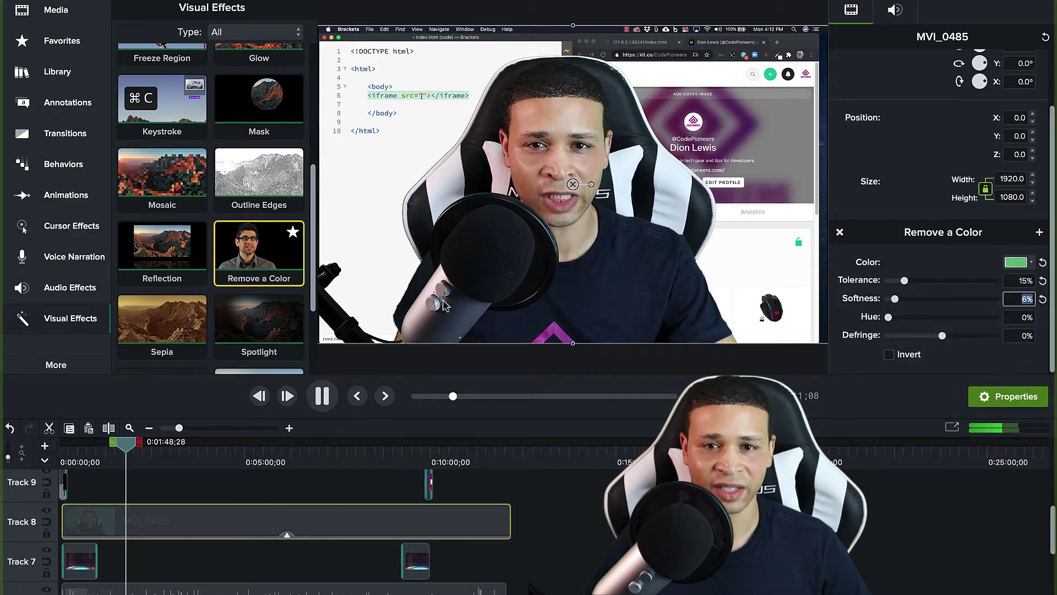
Step: Pause playback and scrub the timeline to 0:02:32;15 to review the keyed presenter
click(324, 399)
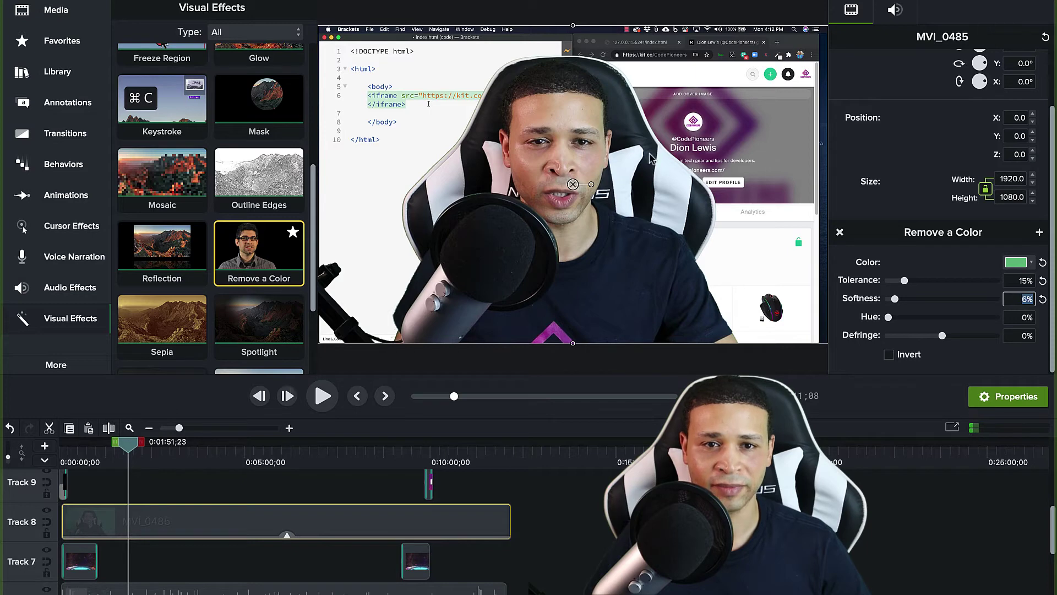
click(600, 172)
drag(128, 444, 79, 454)
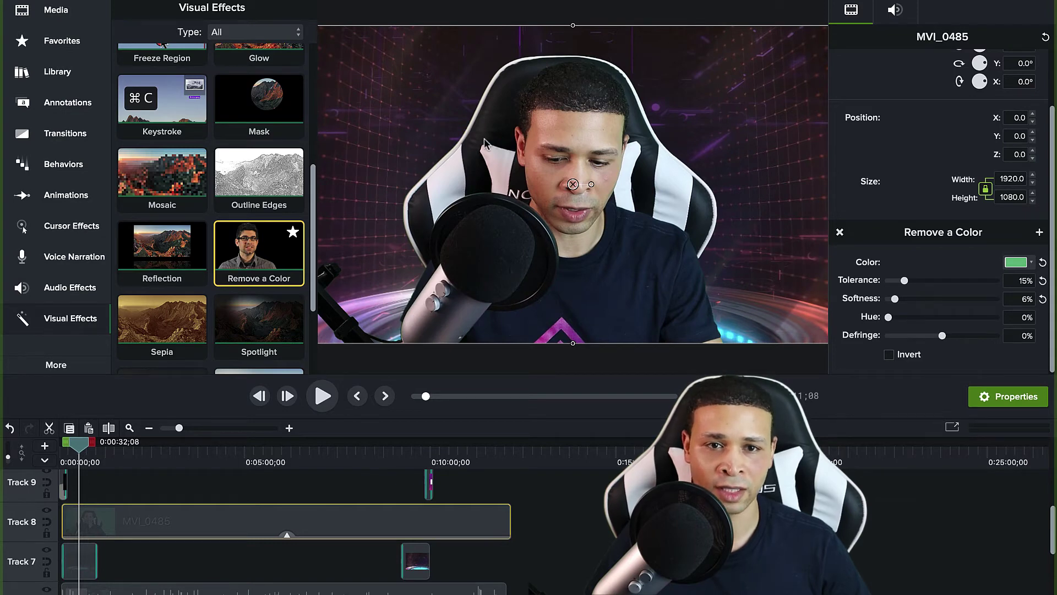
drag(83, 447, 153, 444)
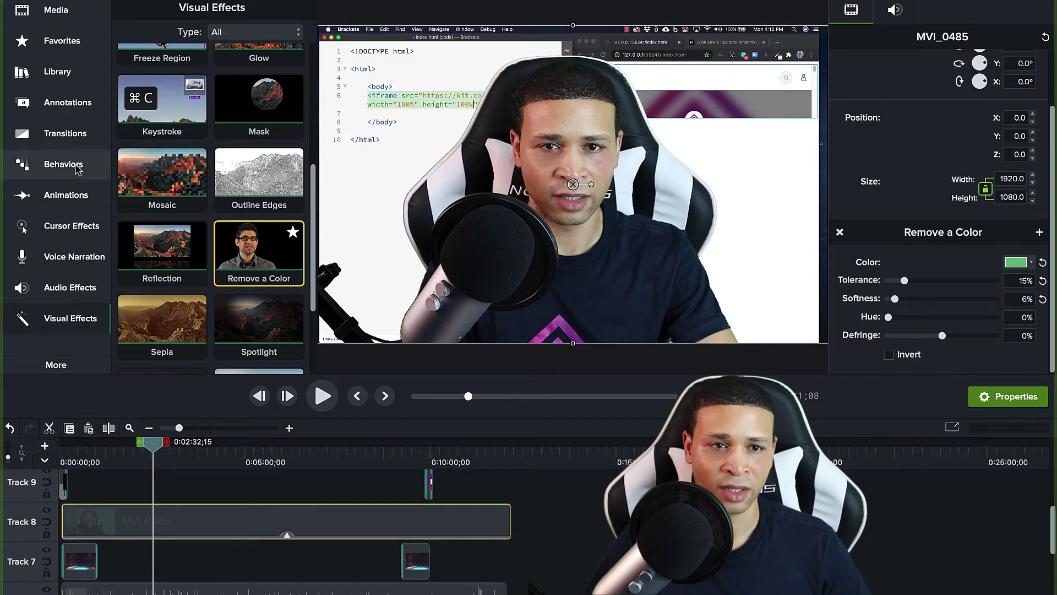
scroll(361, 146, down, 3)
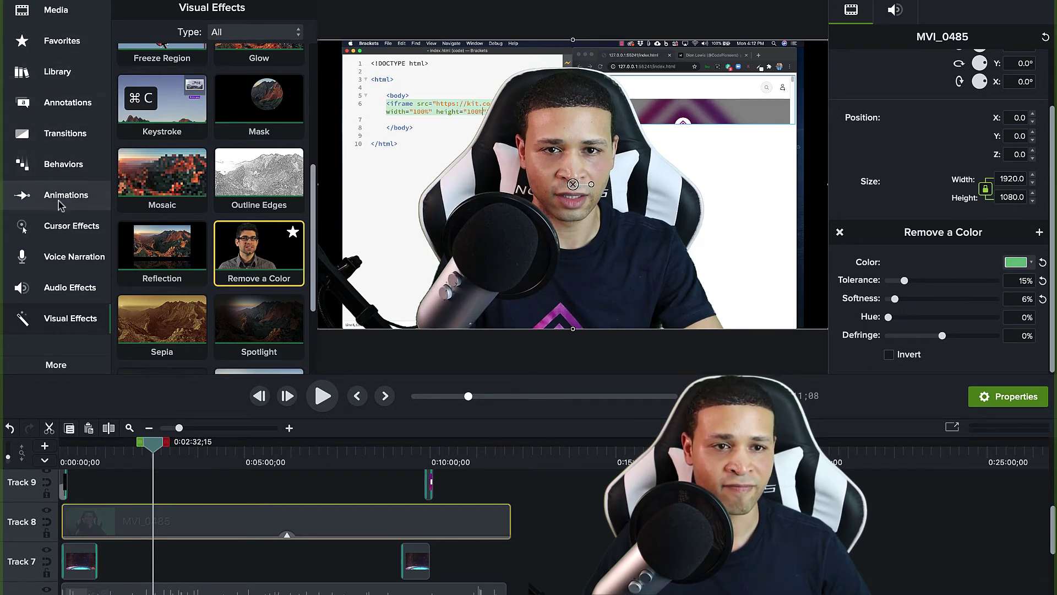
Step: Apply a Custom animation to the Track 8 webcam clip
click(64, 175)
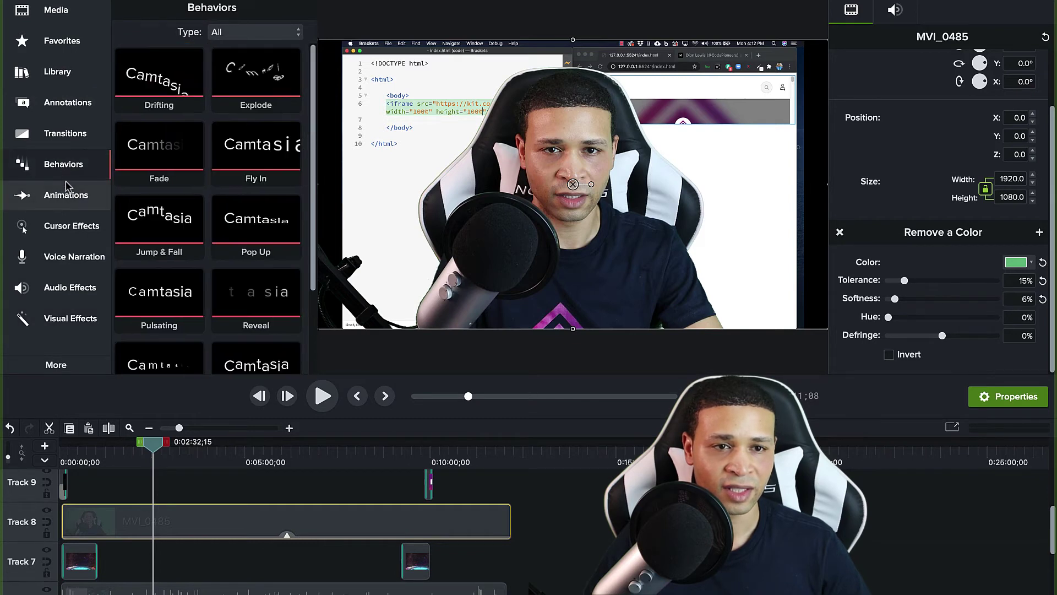
click(71, 196)
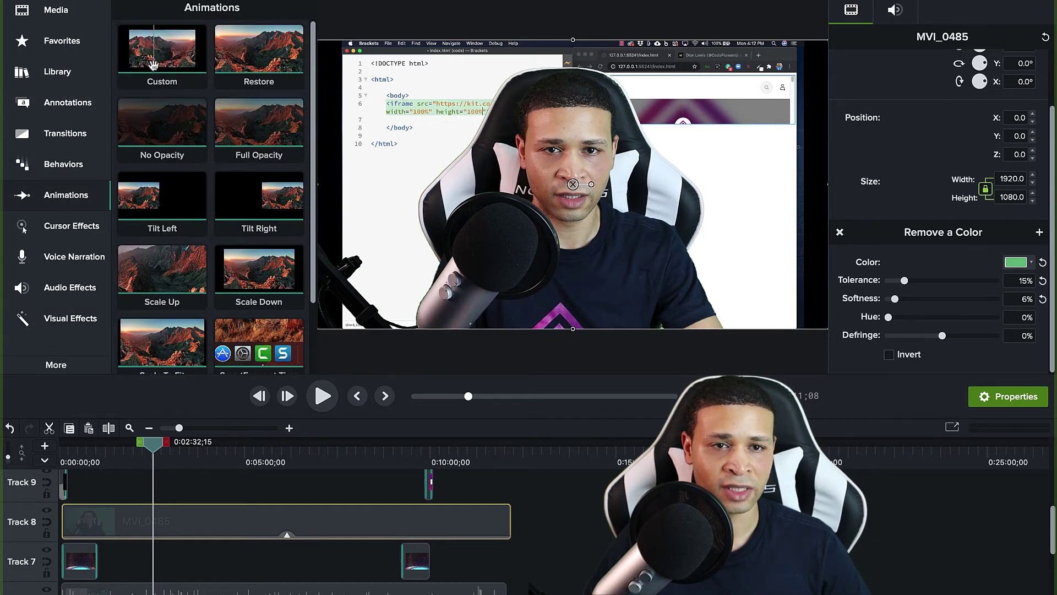
drag(153, 65, 153, 524)
drag(153, 524, 153, 526)
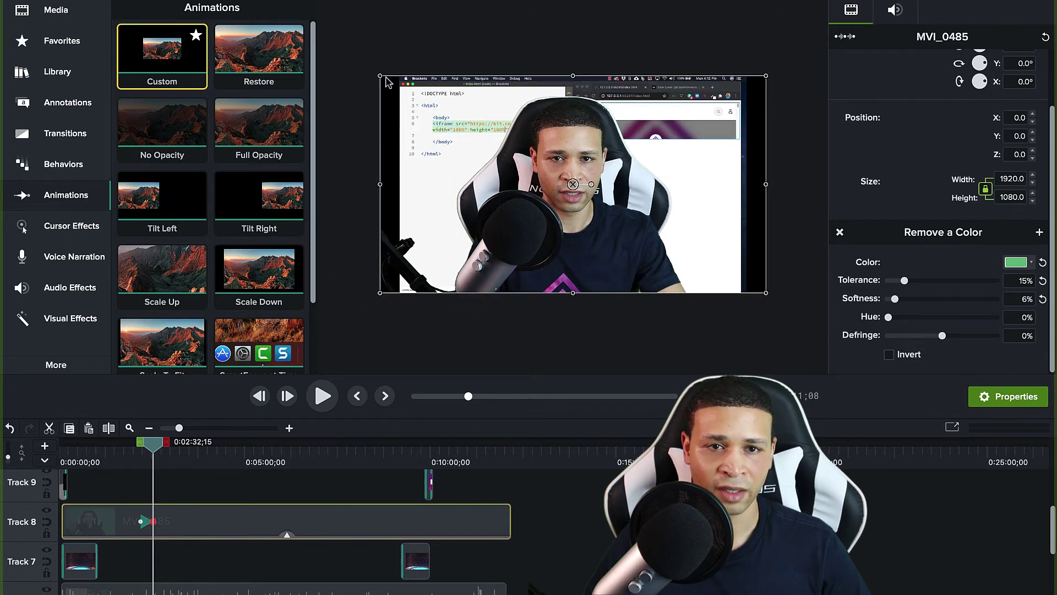
Step: Shrink the webcam clip to 870 × 489.4 and place it at X 435, Y -295.3
drag(381, 77, 695, 193)
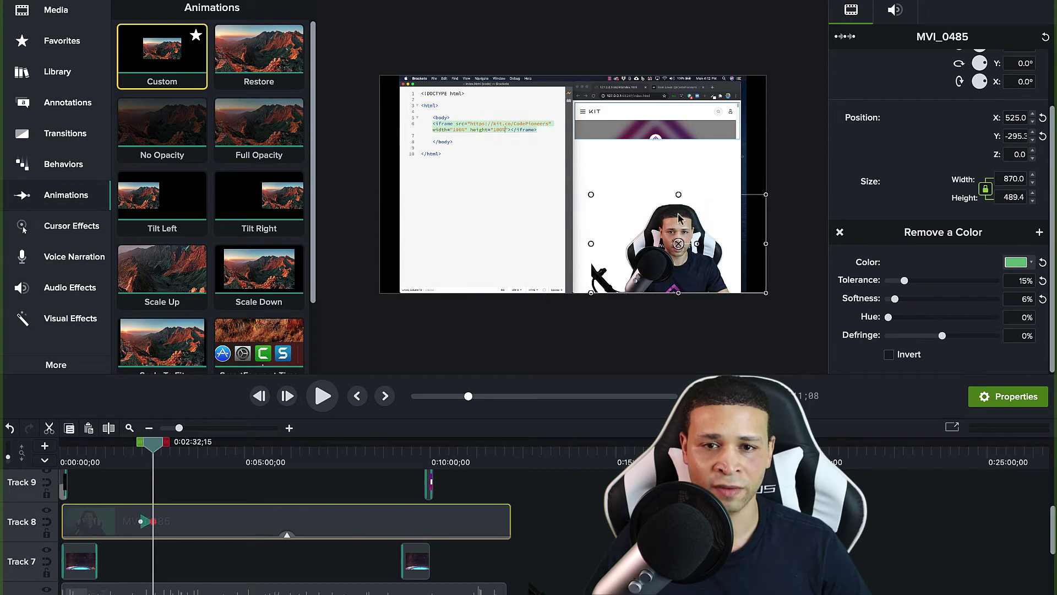
drag(673, 266, 655, 268)
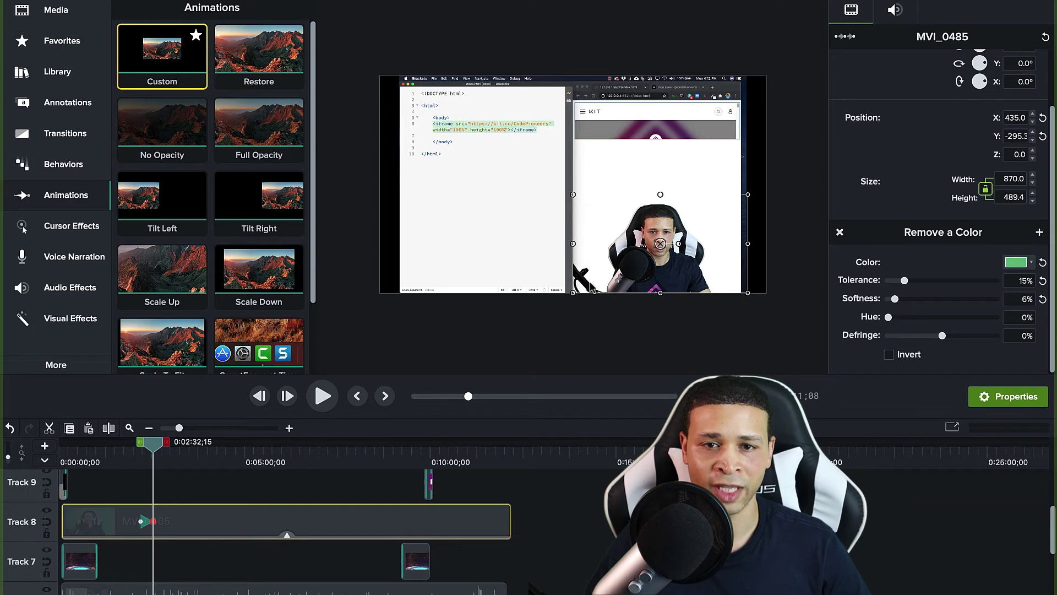
click(638, 336)
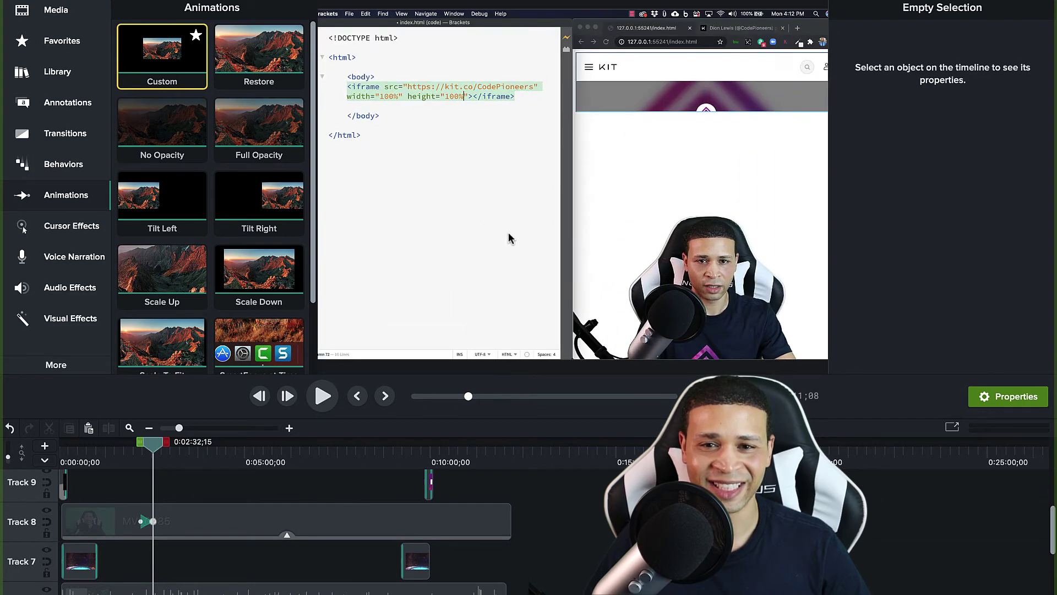
click(328, 404)
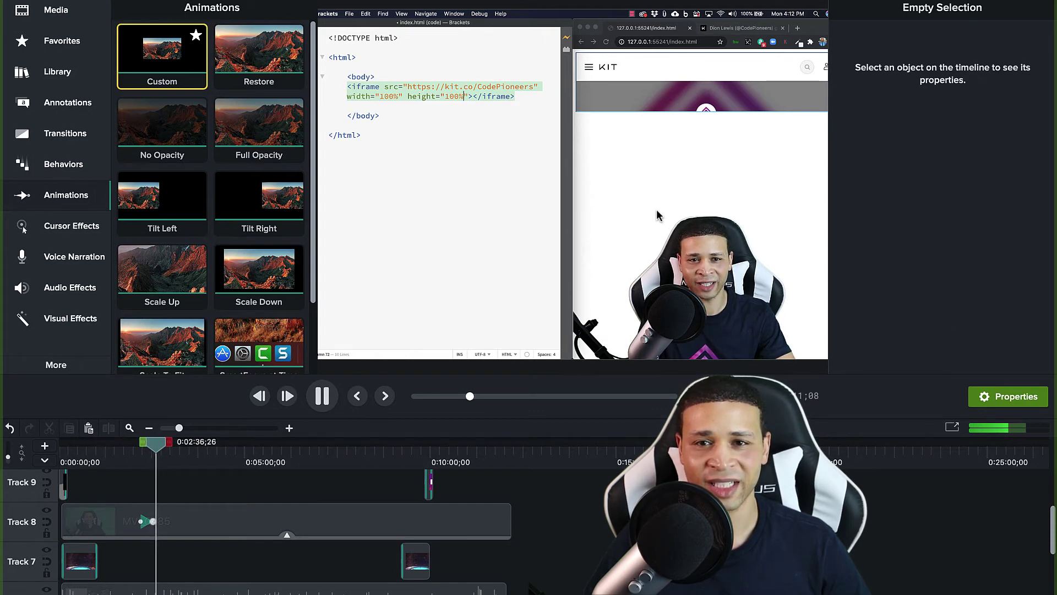
click(319, 398)
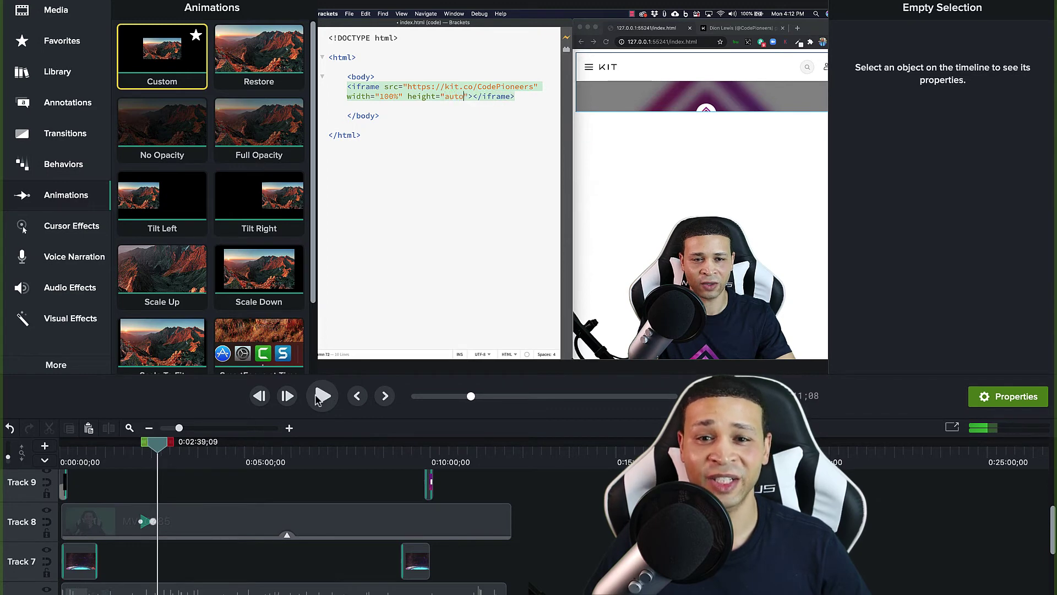